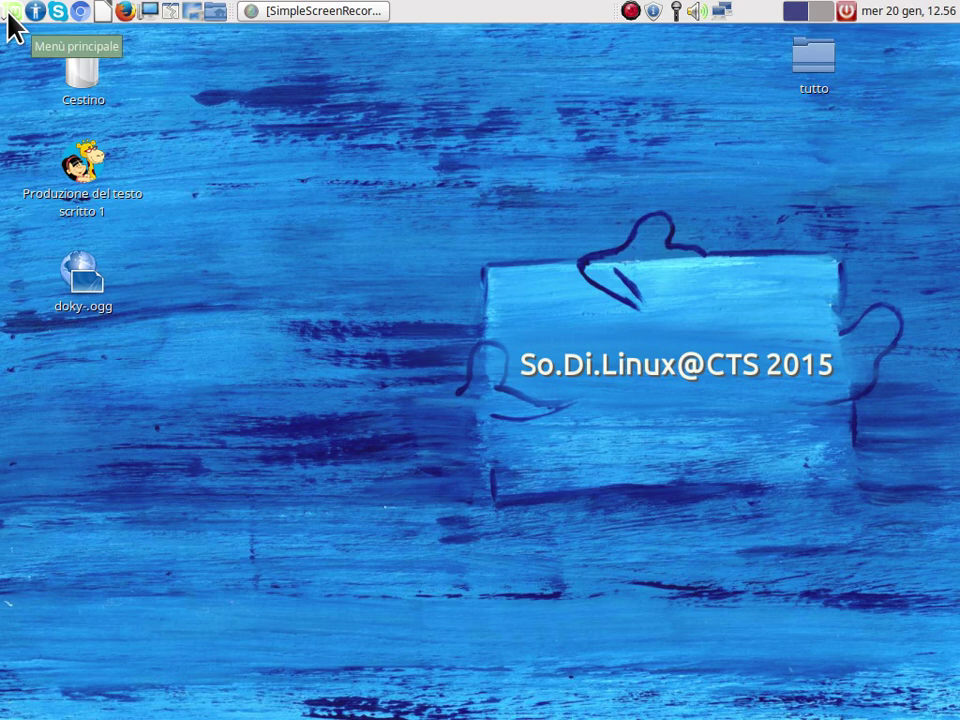
Step: Launch the Docky dock from the accessories
left_click(10, 12)
mouse_move(30, 35)
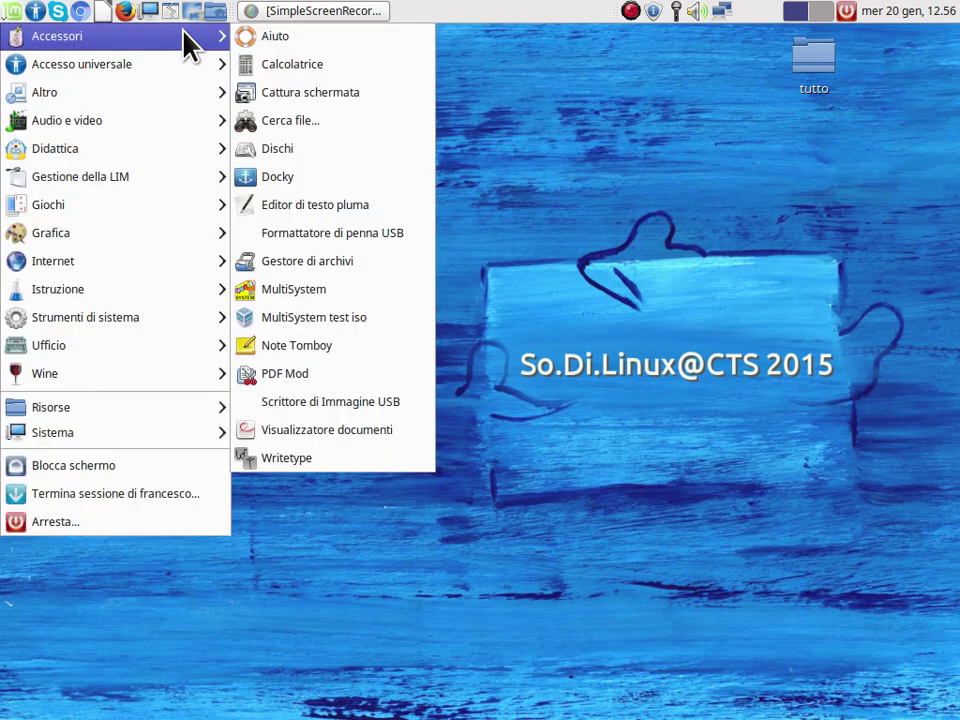
left_click(257, 190)
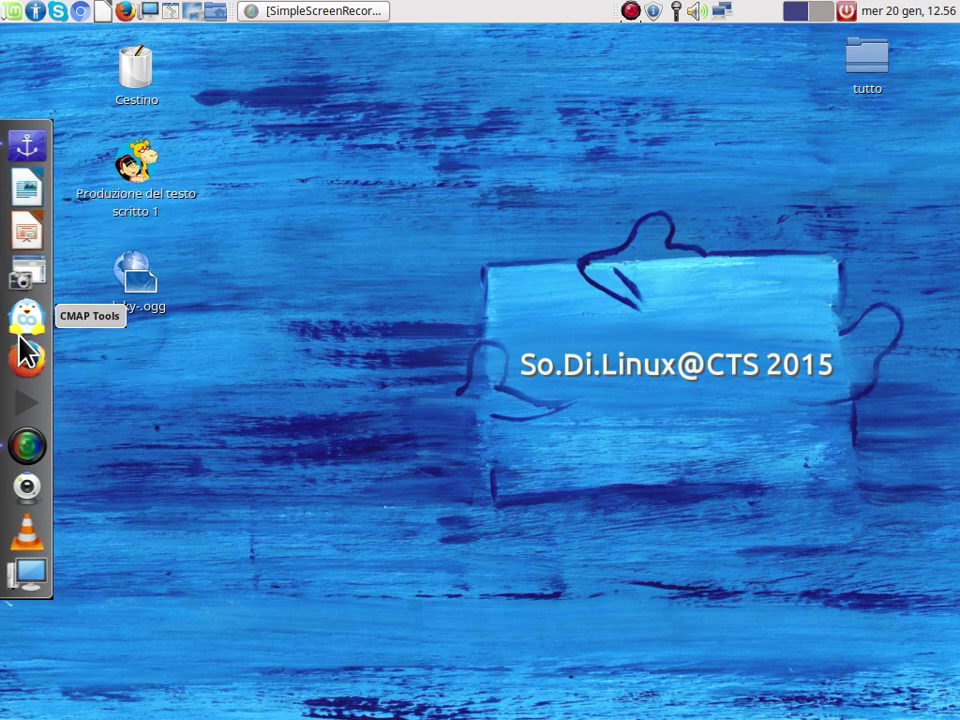
Step: Enable compositing (Usa compositing) for windows in the desktop settings and close the settings
left_click(11, 13)
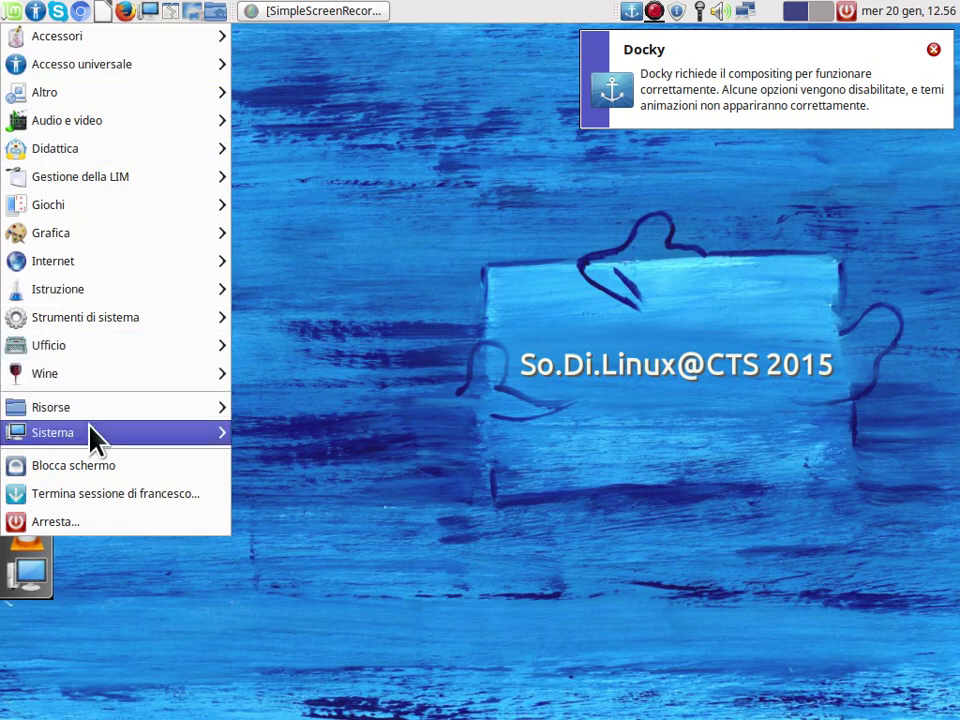
mouse_move(91, 432)
mouse_move(293, 436)
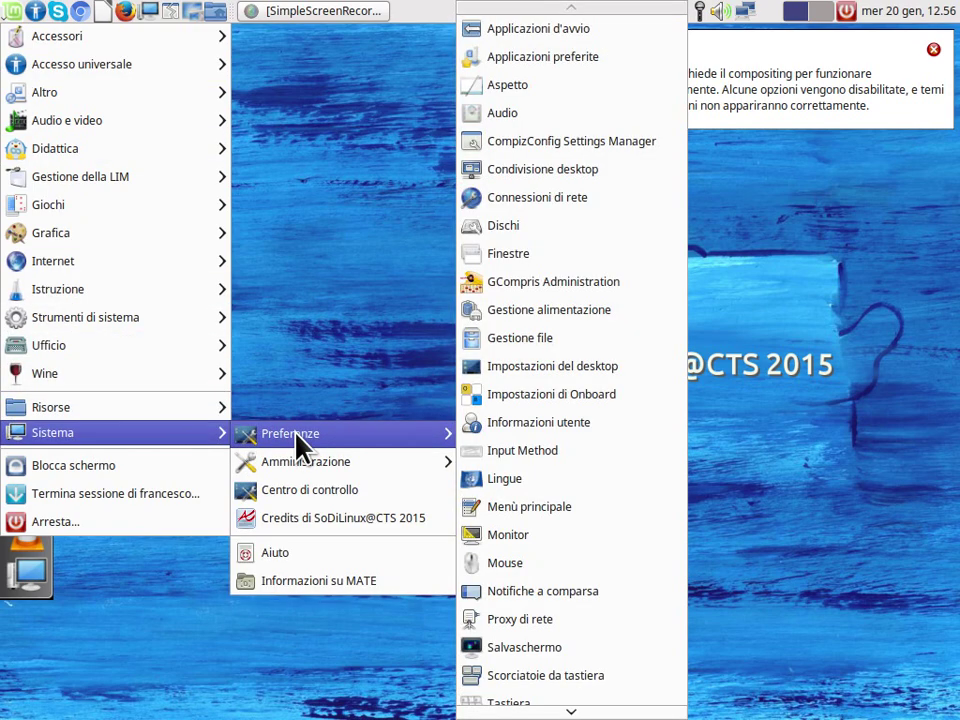
left_click(513, 367)
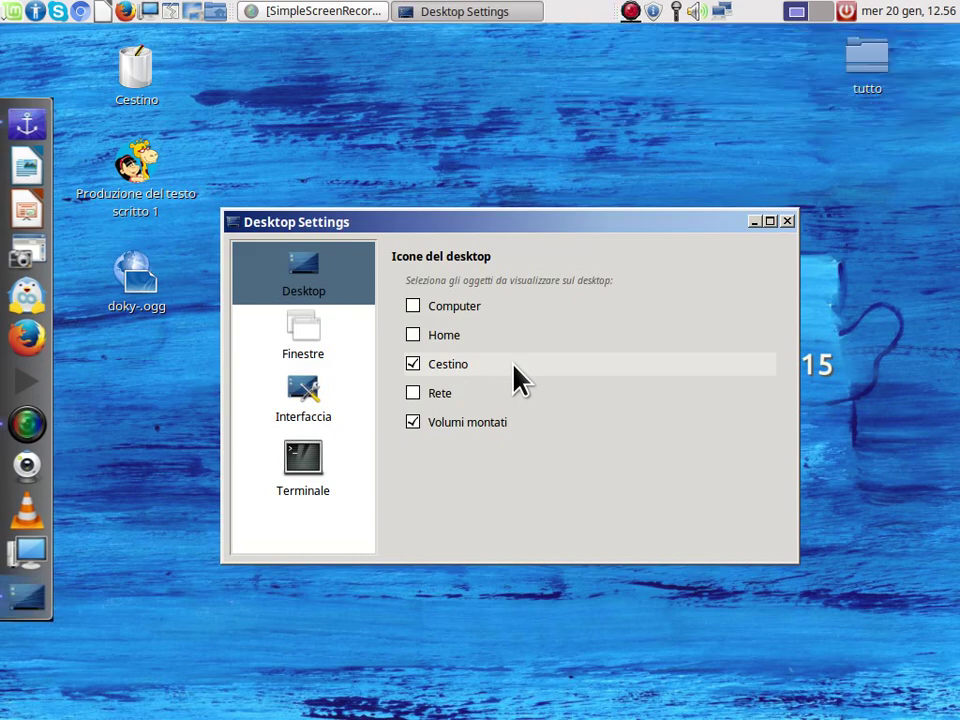
left_click(305, 345)
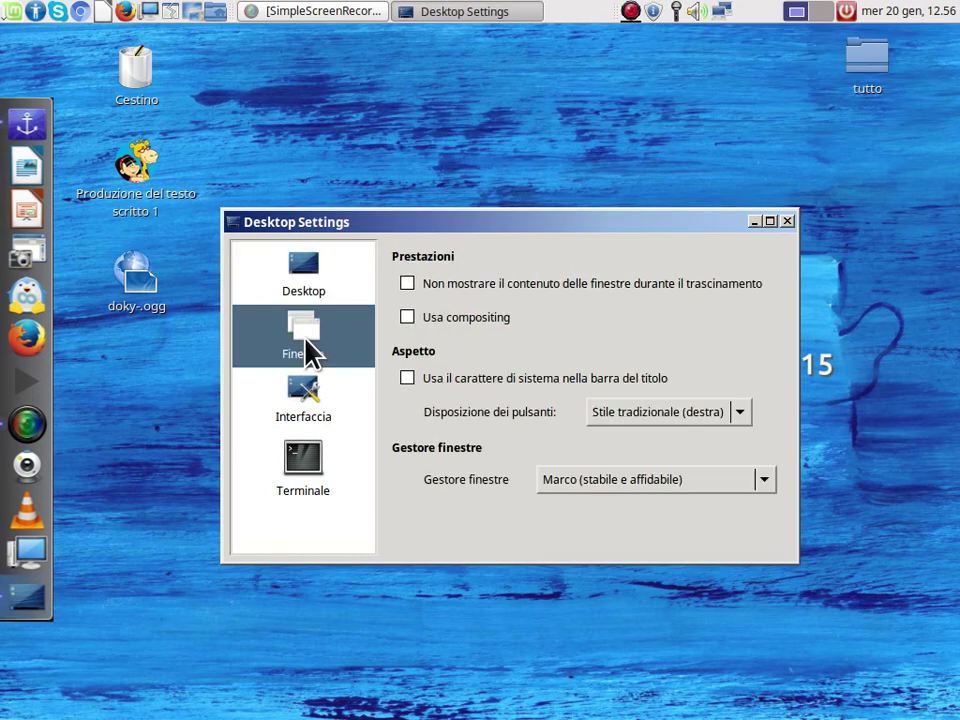
left_click(406, 317)
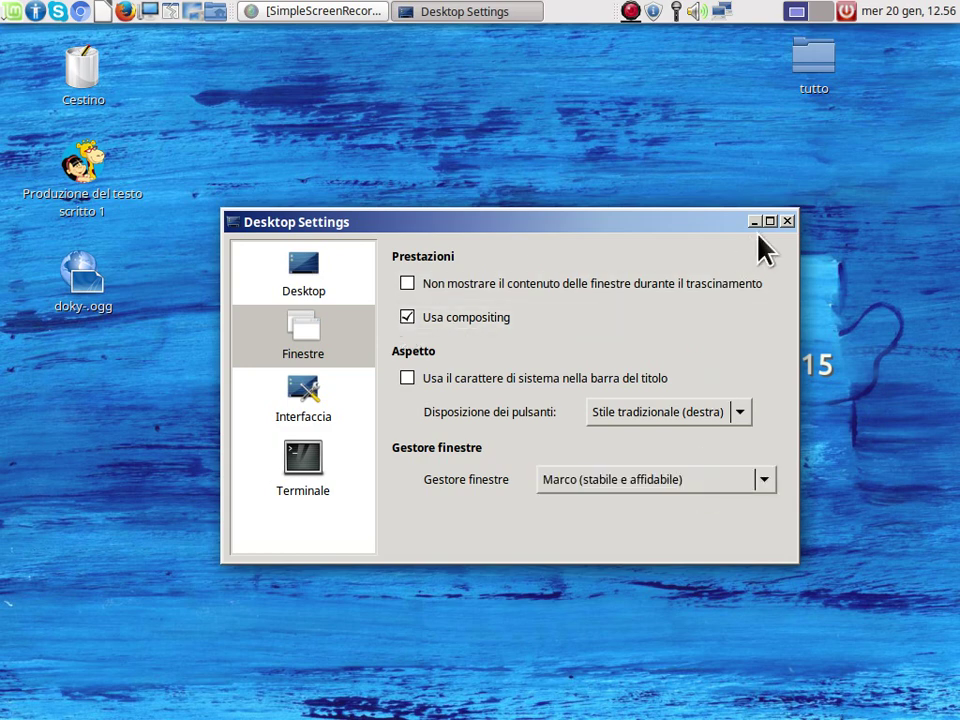
left_click(787, 221)
Step: Start Docky again with compositing enabled
left_click(12, 12)
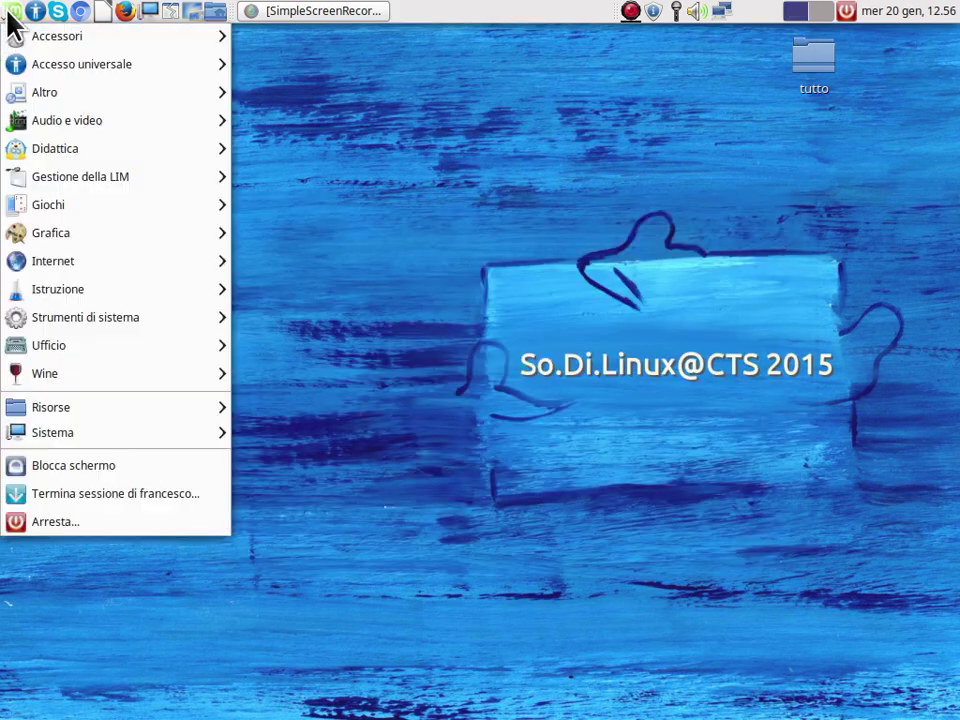
mouse_move(27, 38)
left_click(250, 180)
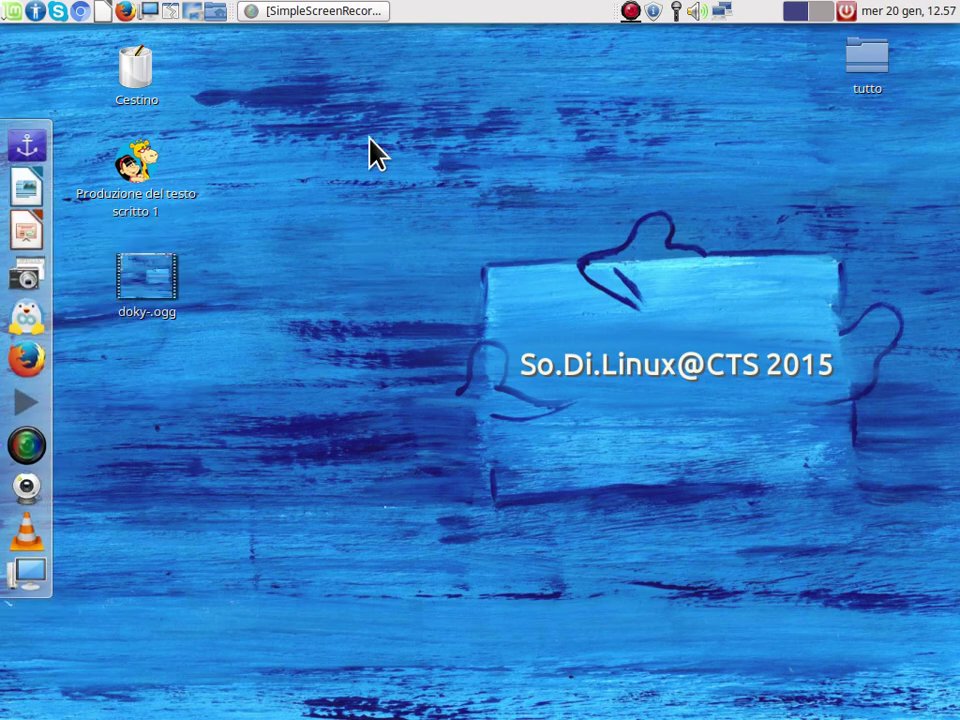
Step: In Docky's settings, set hiding to Scomparsa automatica, icon size to 28 and zoom to 154%
right_click(34, 149)
left_click(155, 116)
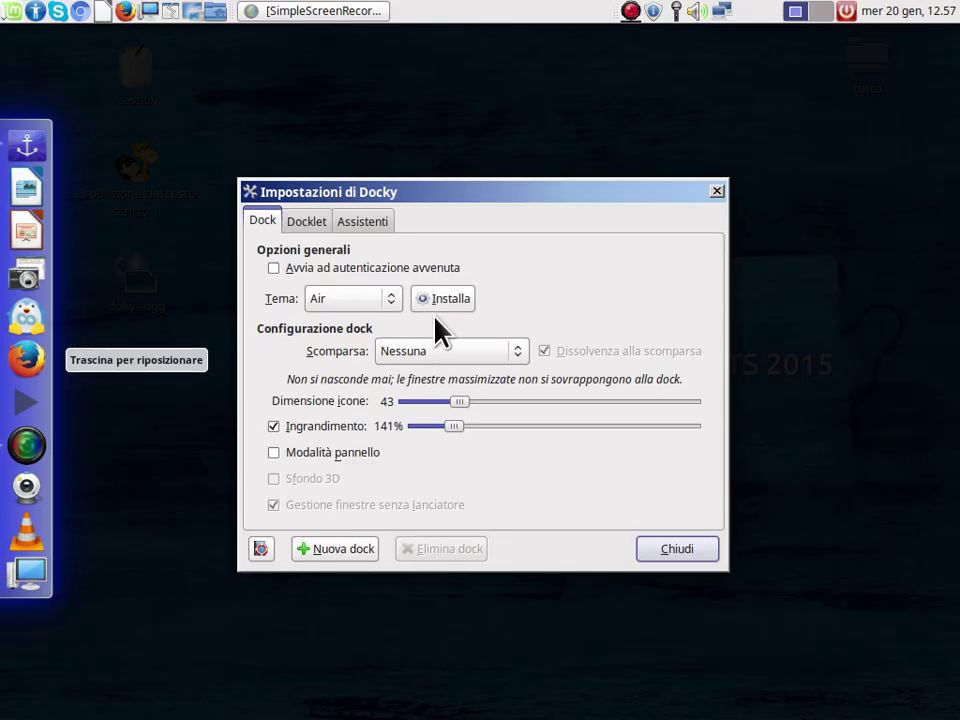
left_click(453, 342)
left_click(465, 369)
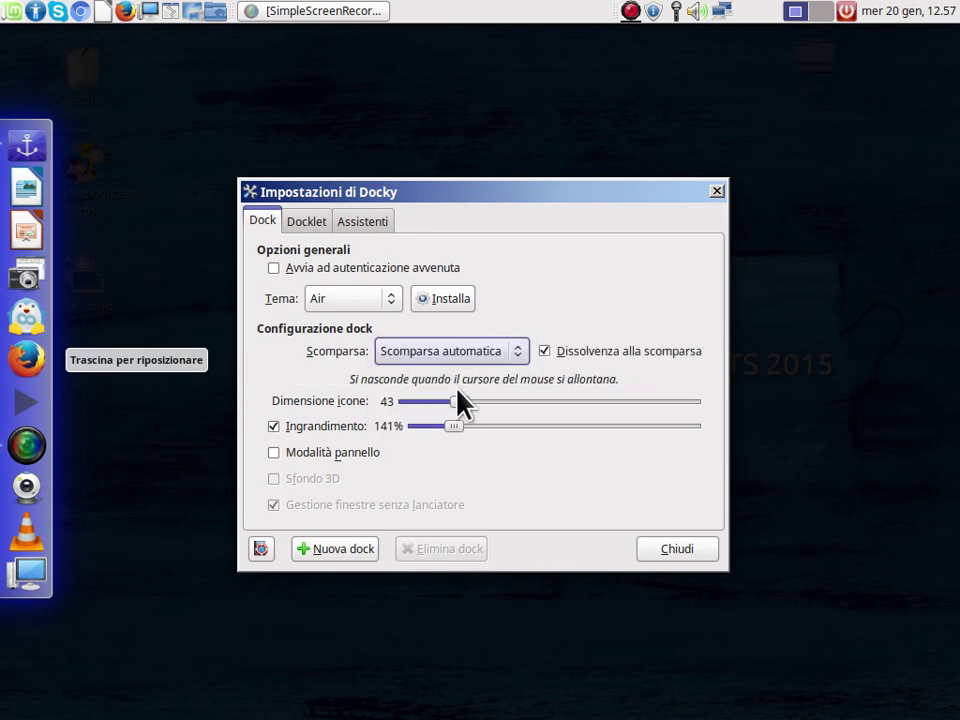
left_click(431, 401)
mouse_move(469, 405)
left_mouse_down()
mouse_move(414, 410)
mouse_move(431, 403)
mouse_move(466, 428)
left_mouse_up()
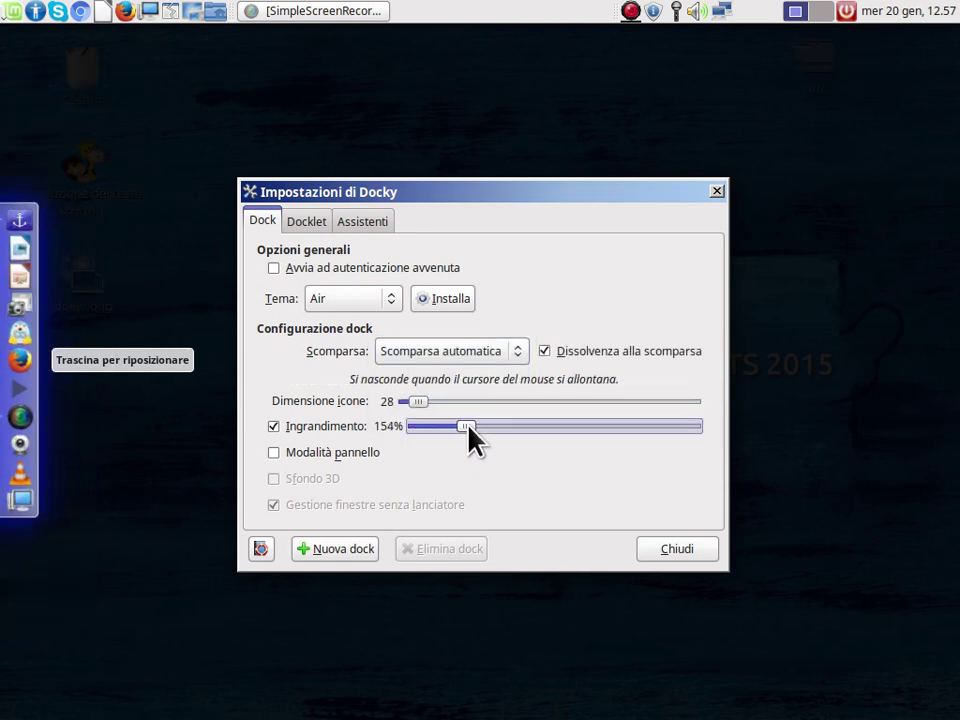
Step: Change Docky's theme to Glass and close its settings
left_click(391, 298)
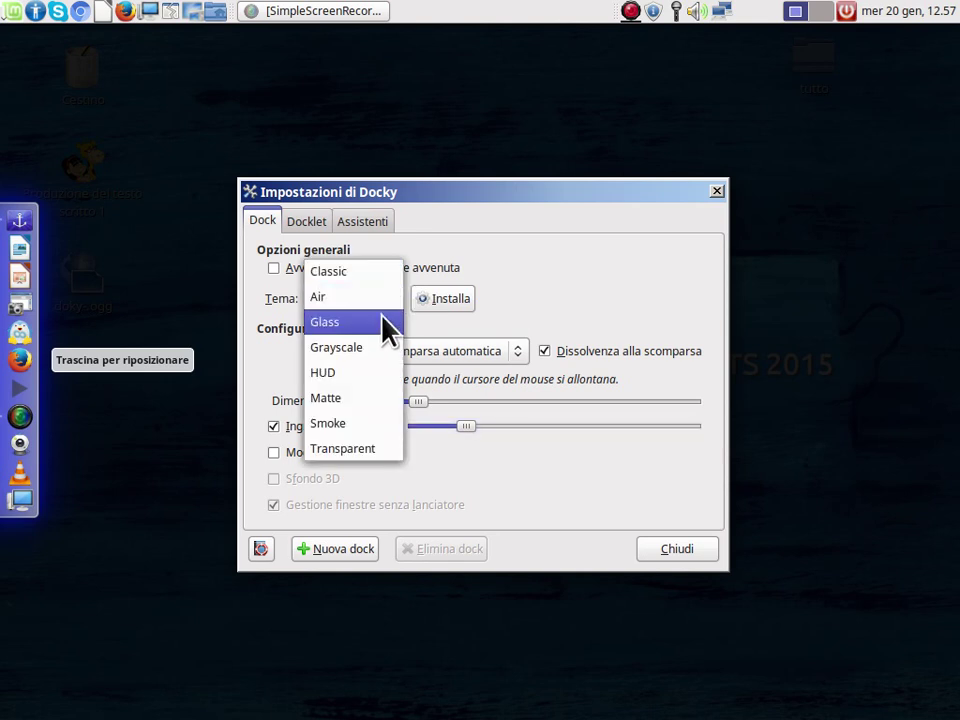
left_click(384, 324)
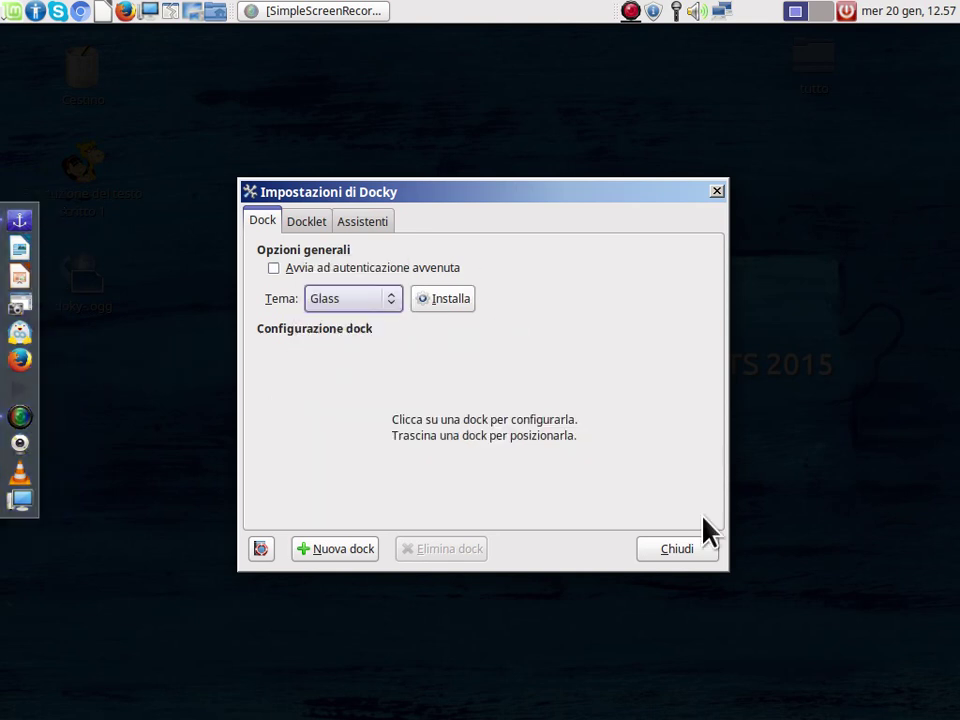
left_click(700, 551)
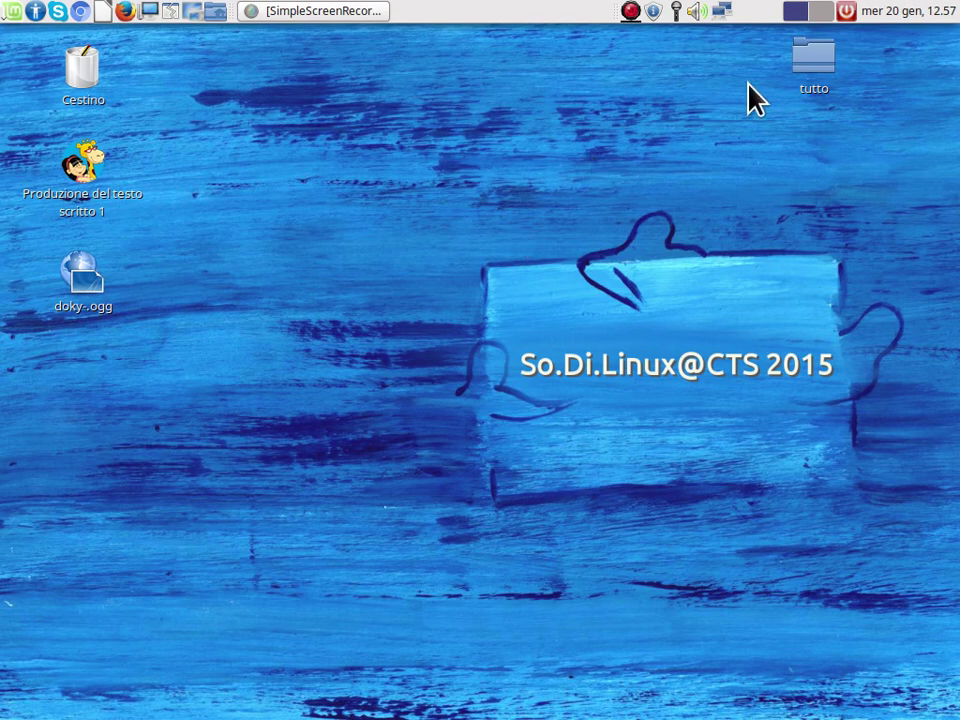
Step: Reopen Docky's settings, set the icon size to 47 and the zoom to 189%, and close them
mouse_move(4, 262)
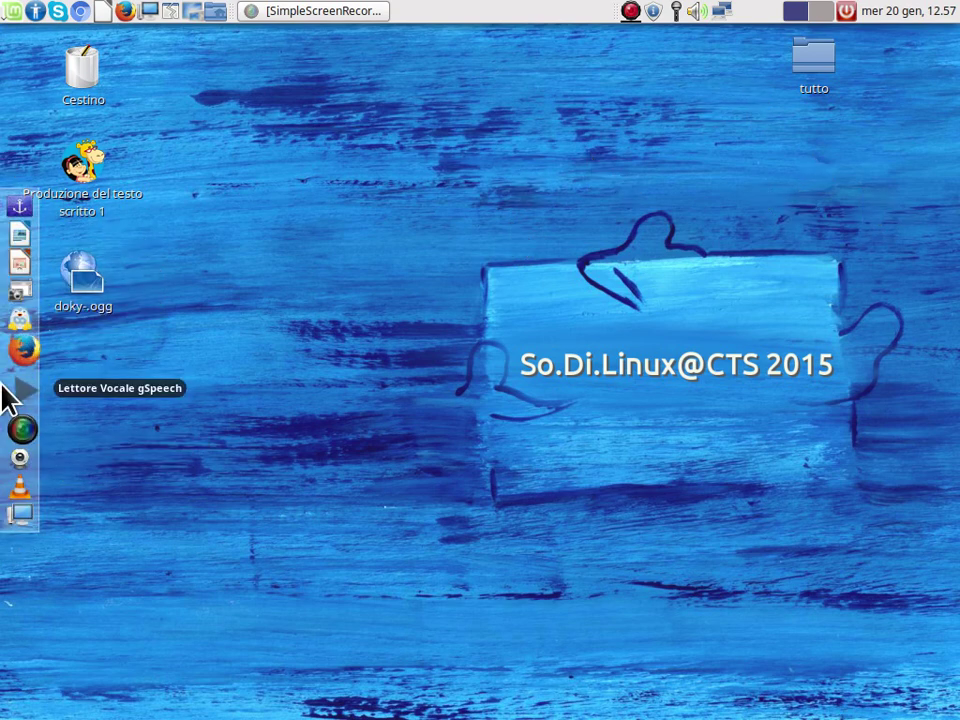
right_click(16, 225)
left_click(122, 186)
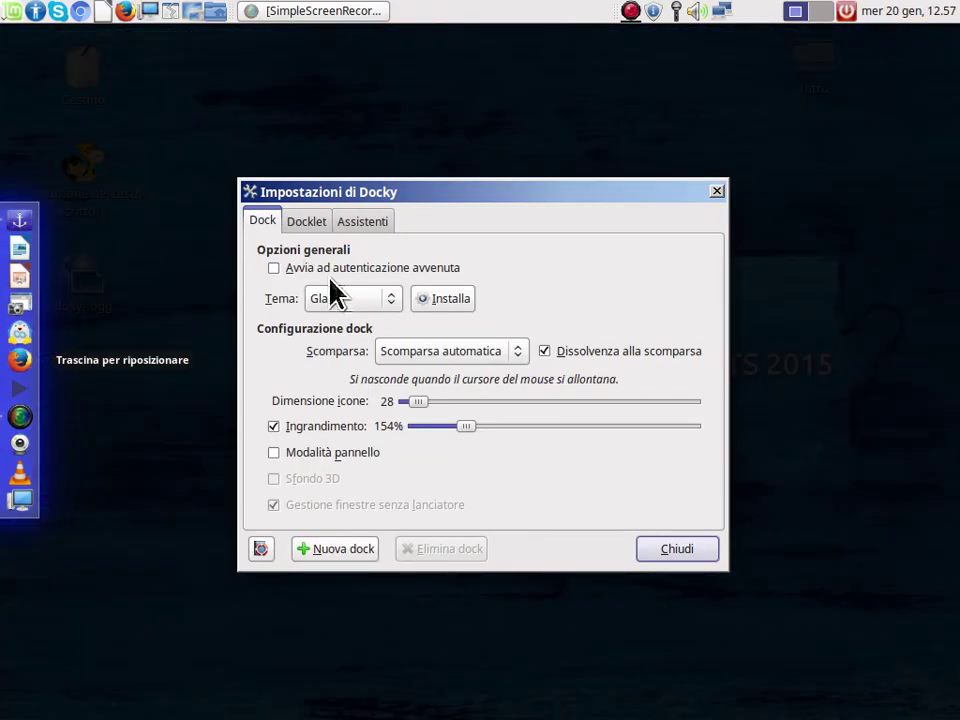
left_click_drag(424, 401, 474, 405)
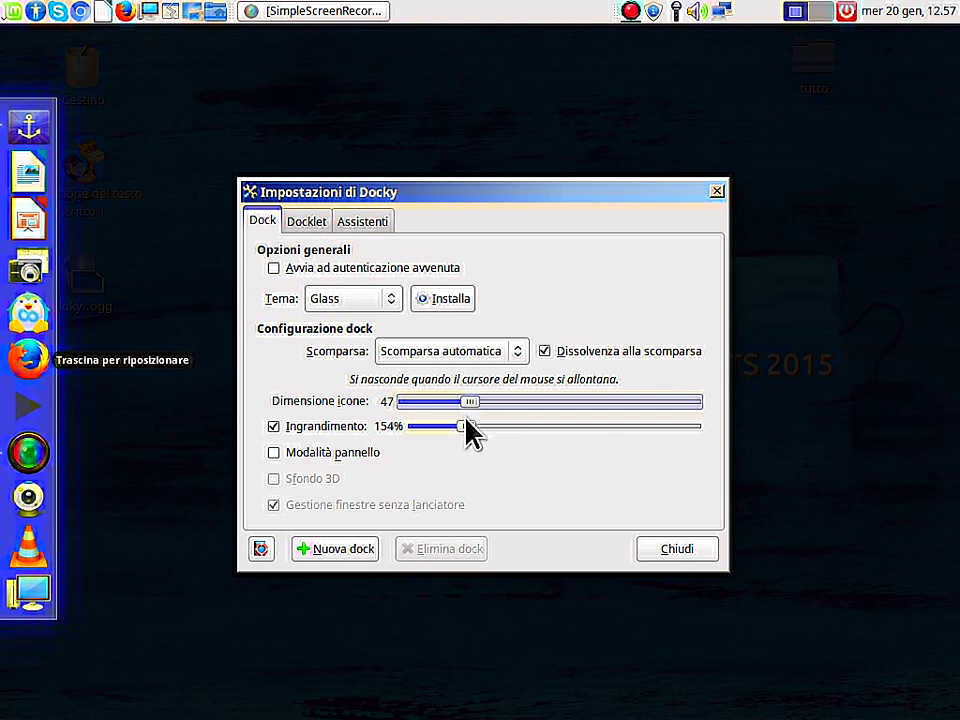
left_click_drag(466, 426, 497, 426)
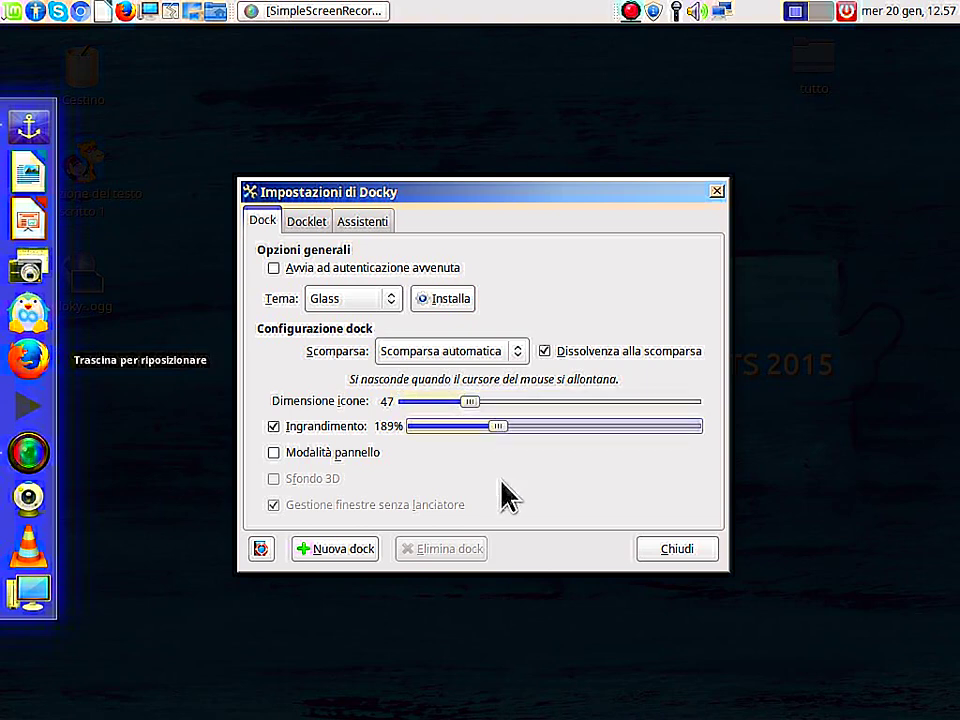
left_click(668, 548)
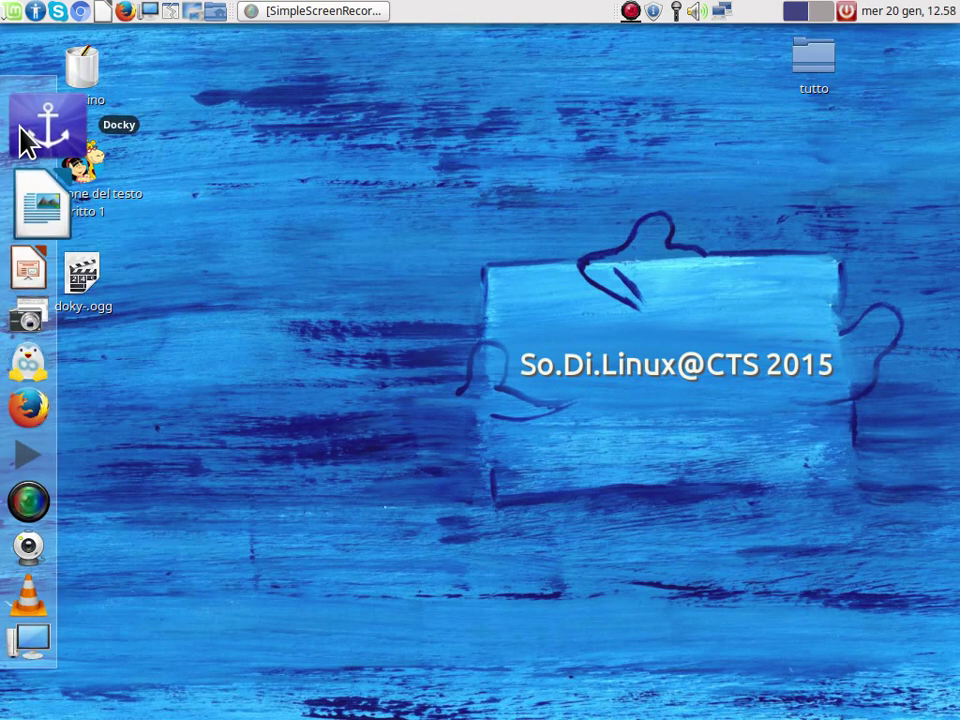
Step: Move the dock to the bottom edge of the desktop through Docky's settings and close them
left_click(18, 124)
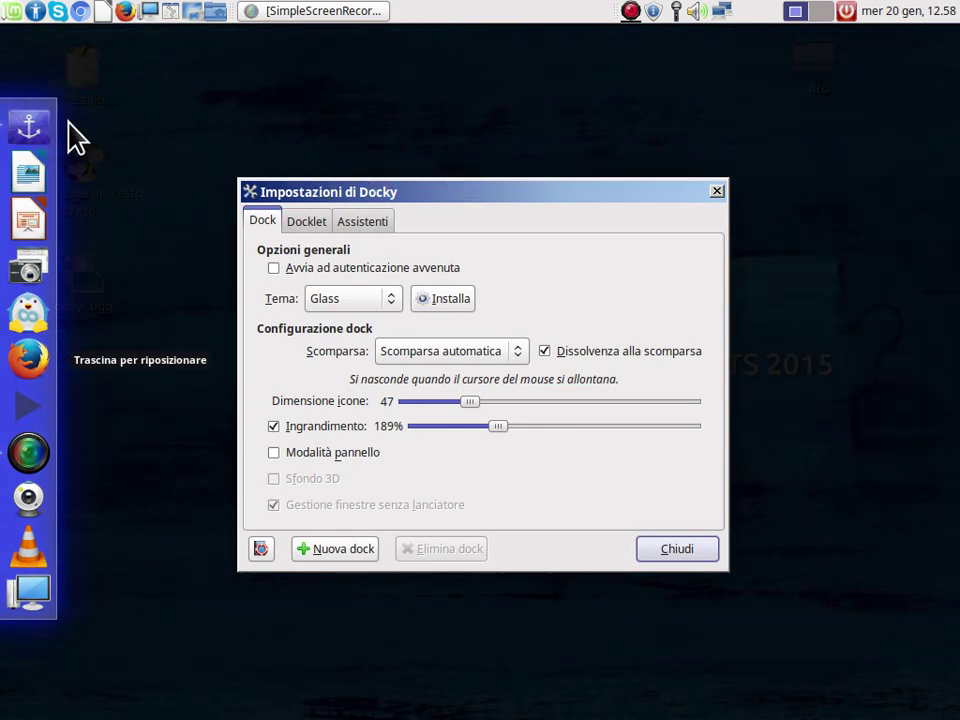
left_click_drag(30, 128, 480, 700)
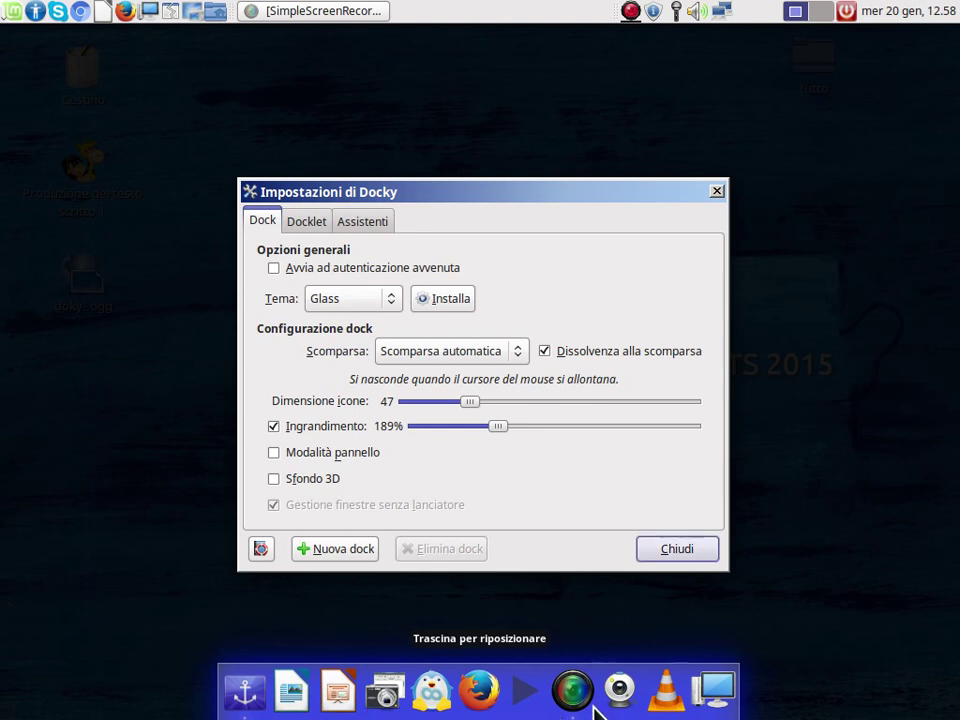
left_click_drag(215, 705, 290, 710)
left_click(697, 549)
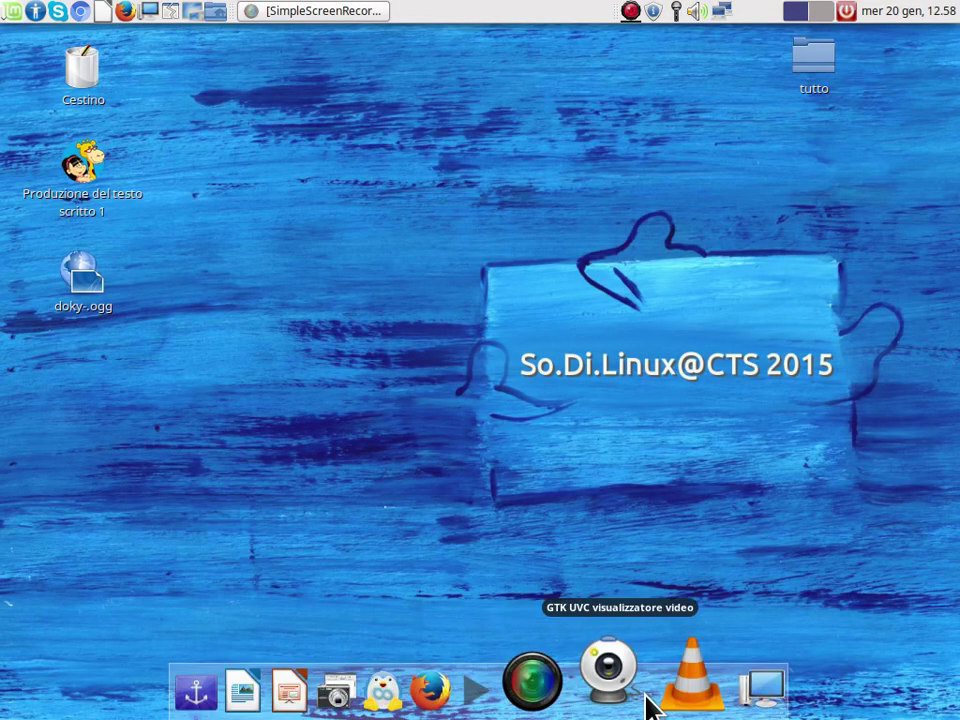
mouse_move(240, 698)
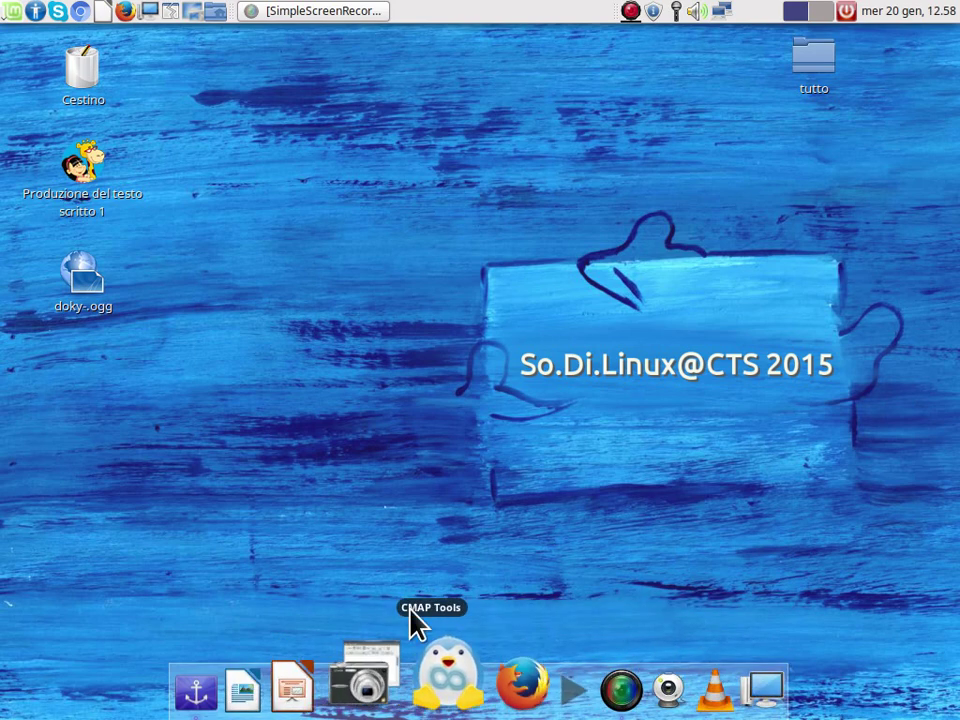
Step: Turn on automatic hiding (Nascondere automaticamente) in the desktop panel's properties, close them and bring the pointer to the dock
right_click(481, 18)
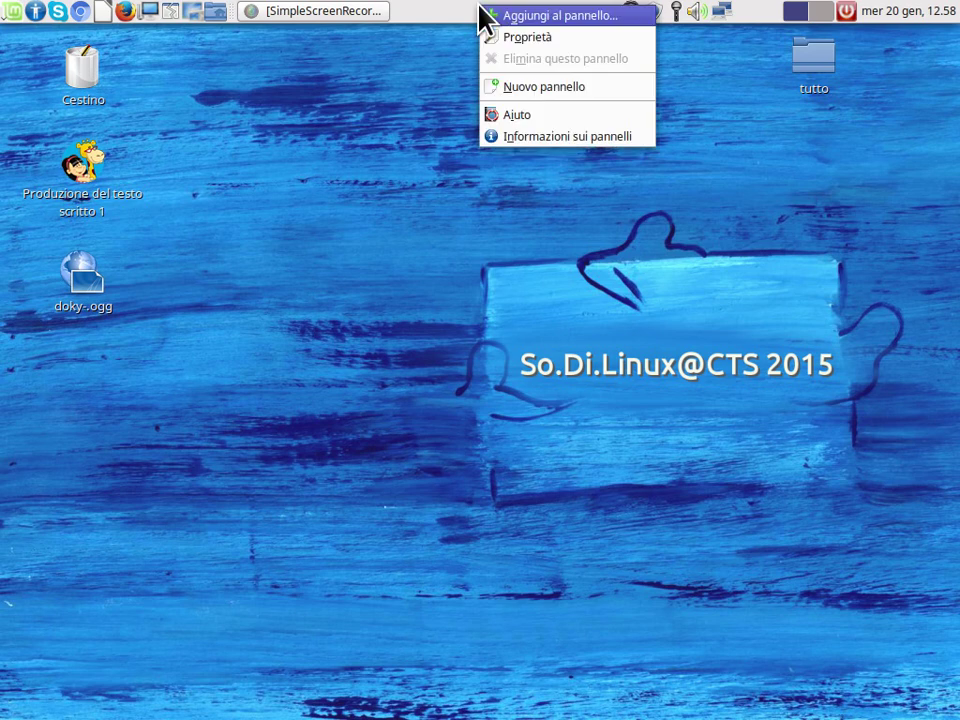
left_click(504, 42)
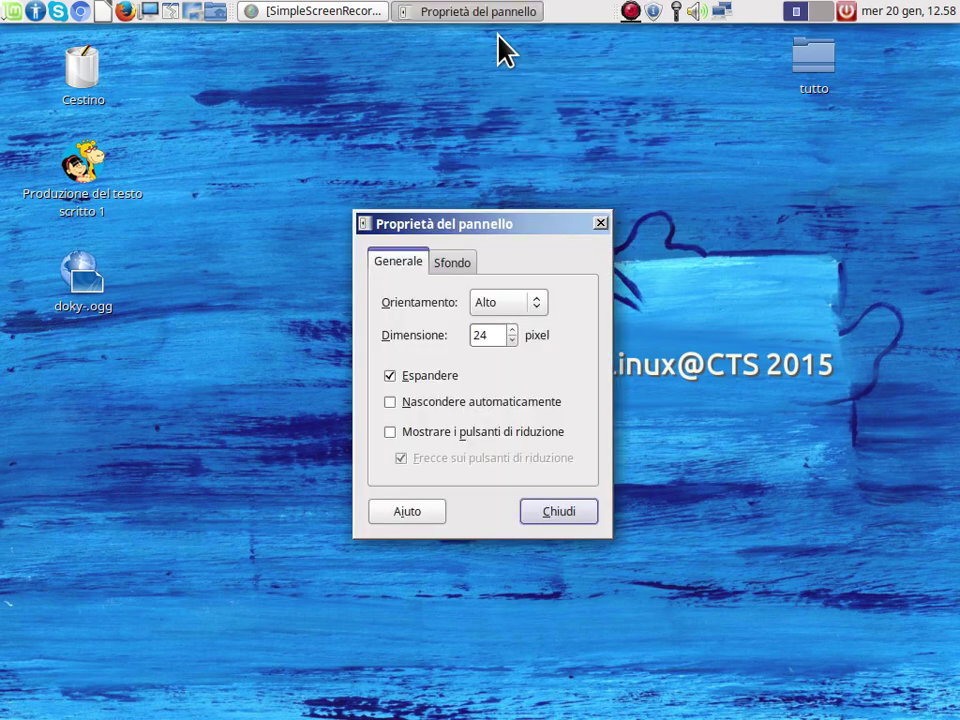
left_click(392, 404)
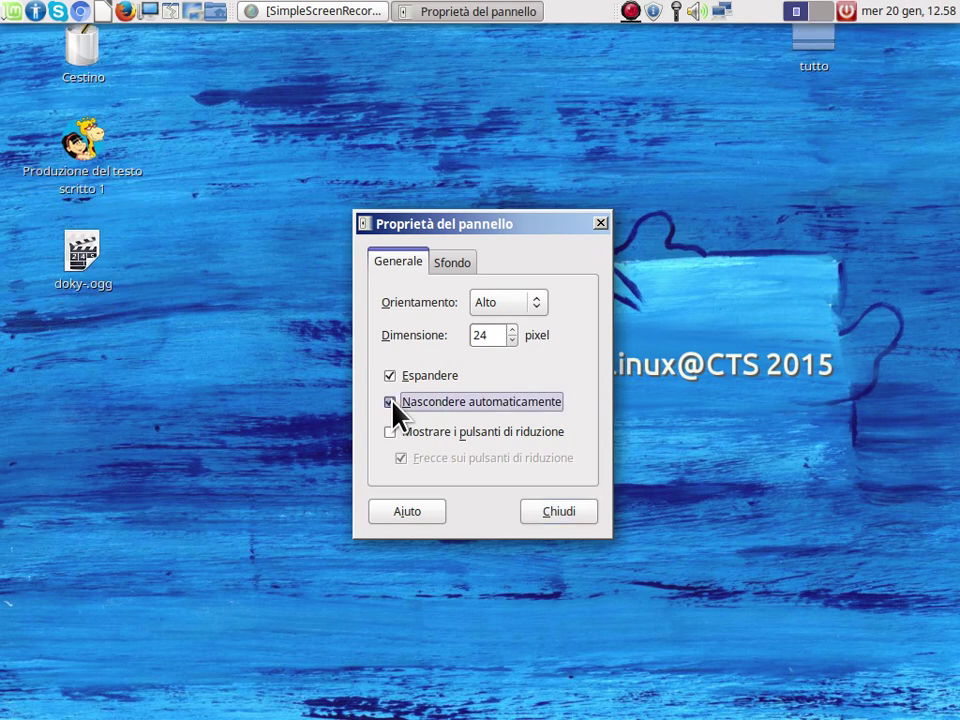
left_click(579, 519)
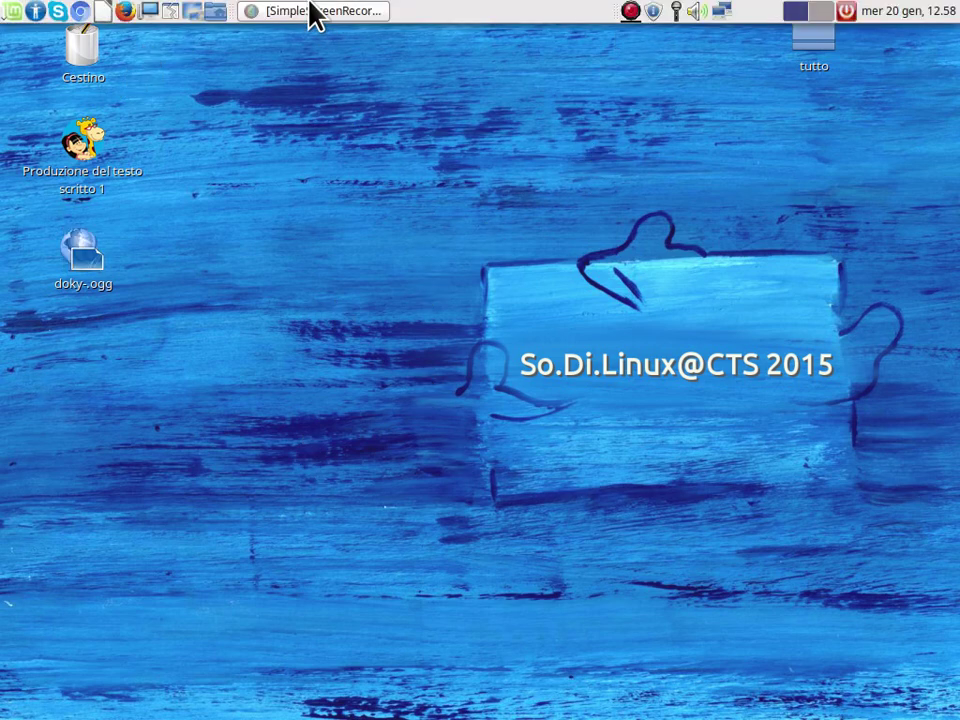
mouse_move(443, 685)
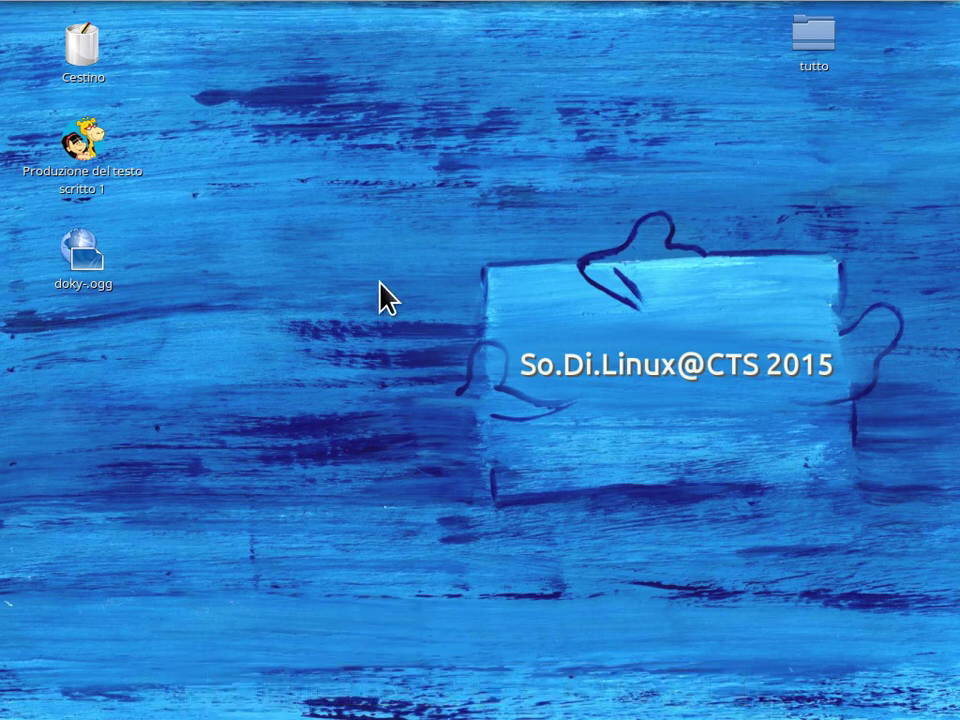
Step: Turn off automatic hiding in the desktop panel's properties and close them
right_click(514, 11)
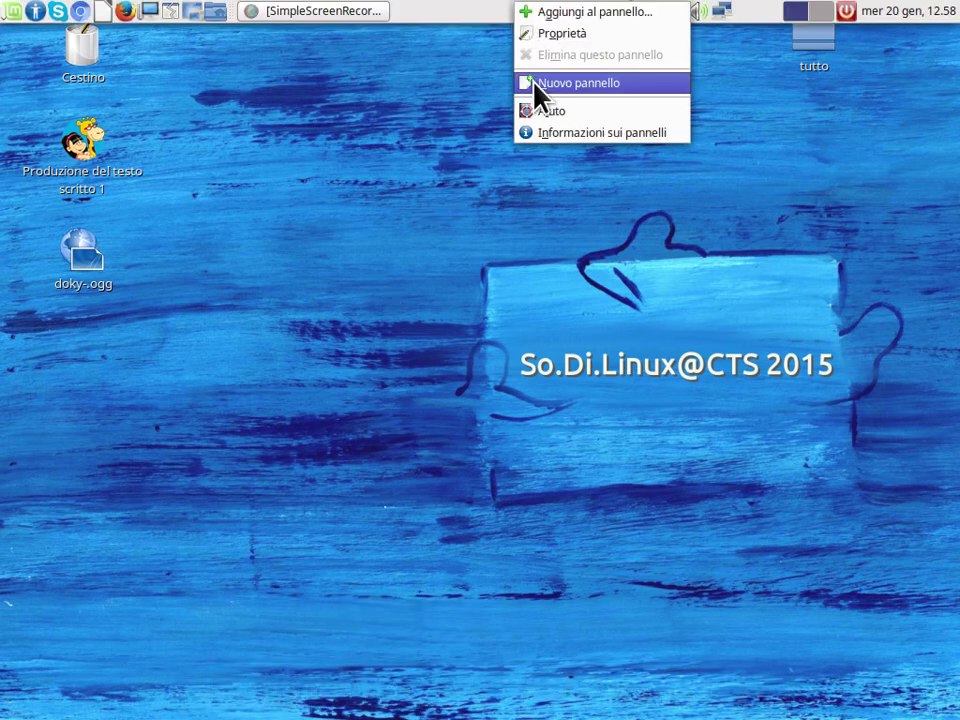
left_click(540, 34)
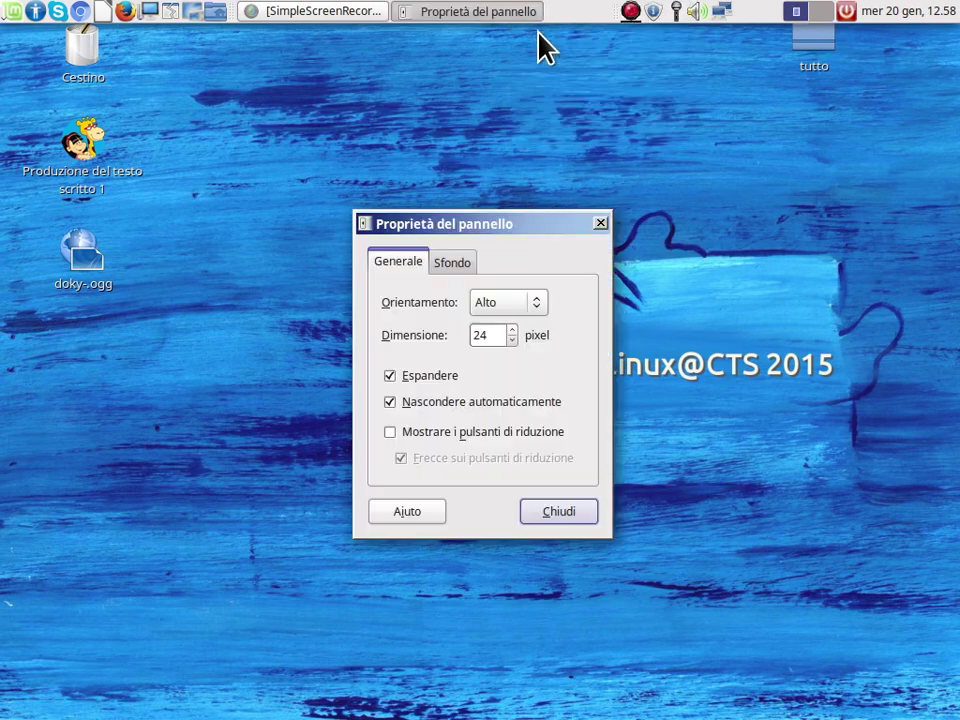
left_click(391, 403)
left_click(556, 513)
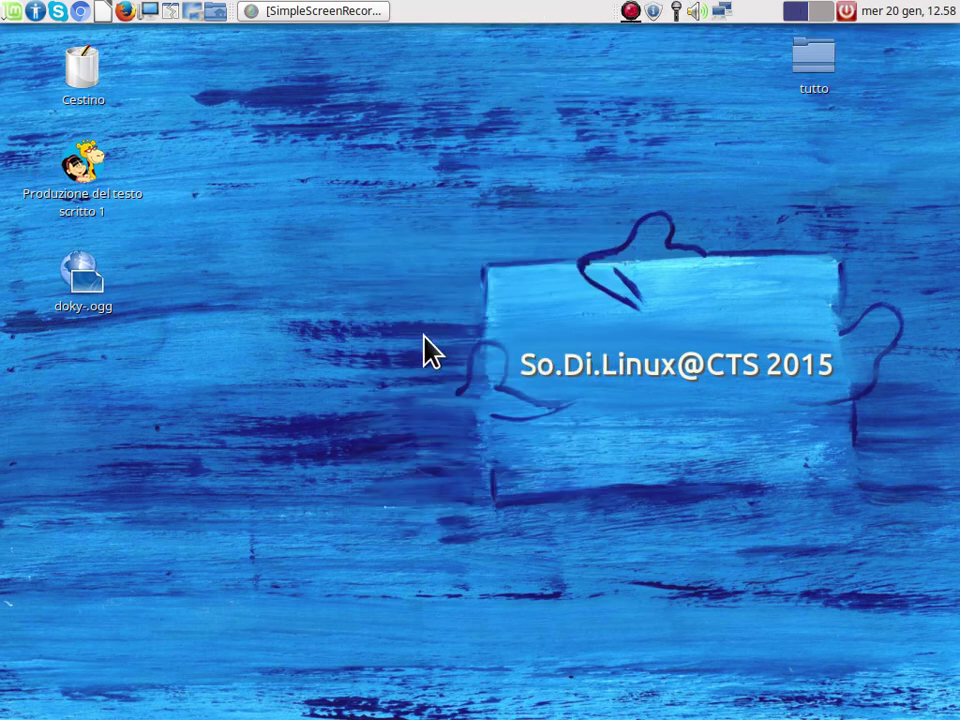
mouse_move(430, 715)
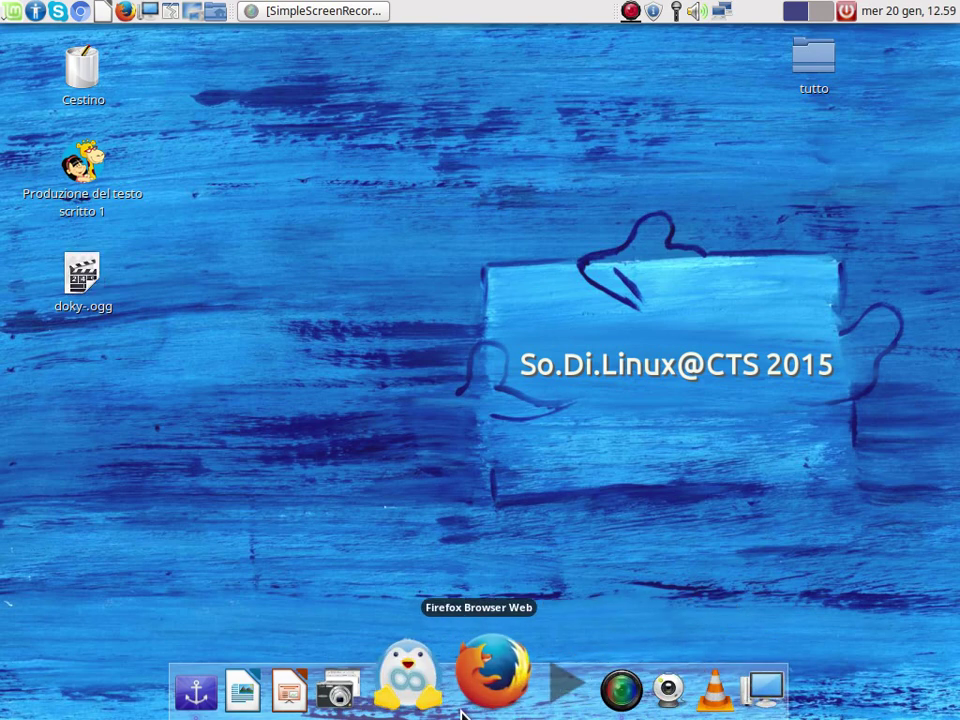
Step: Add TuXPaint from the Didattica nursery-school list (Scuola dell'Infanzia) to the dock, between the webcam and VLC icons
left_click(11, 14)
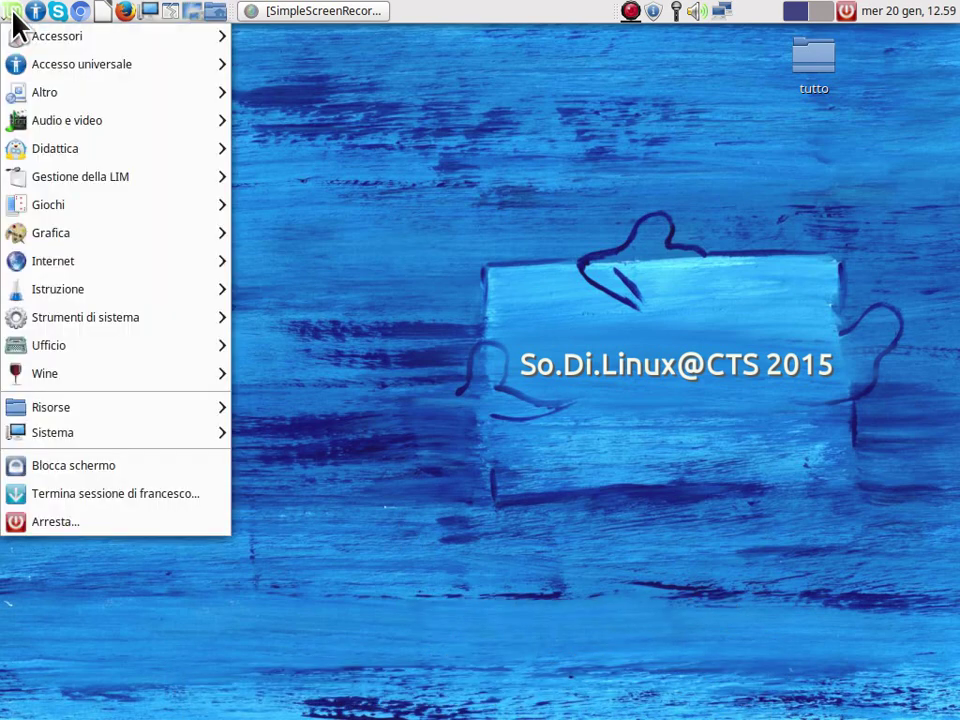
mouse_move(86, 161)
mouse_move(285, 182)
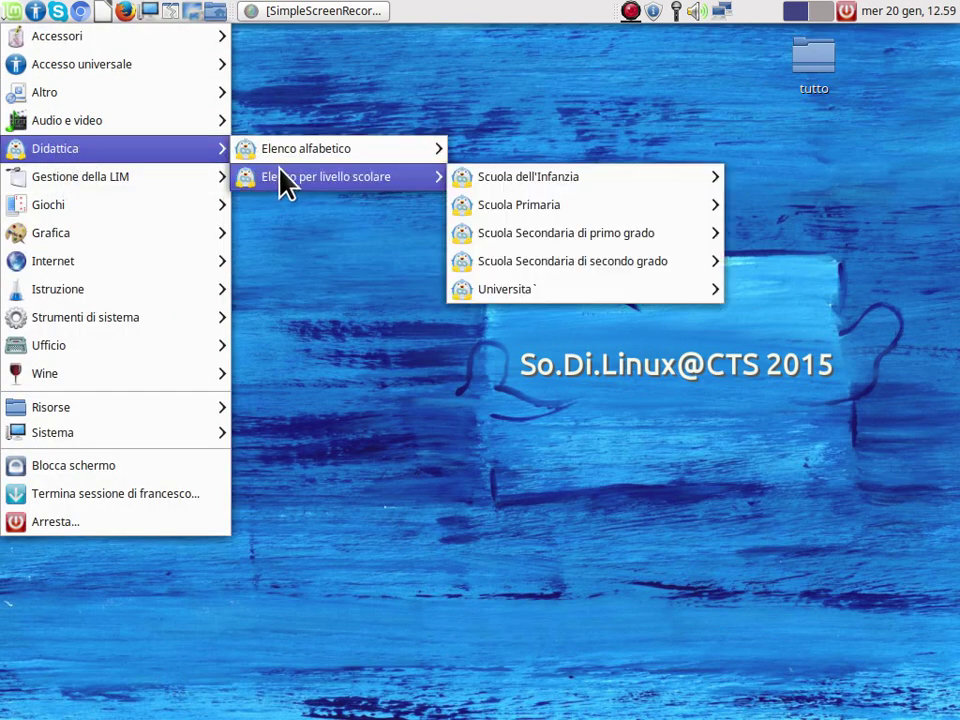
mouse_move(486, 182)
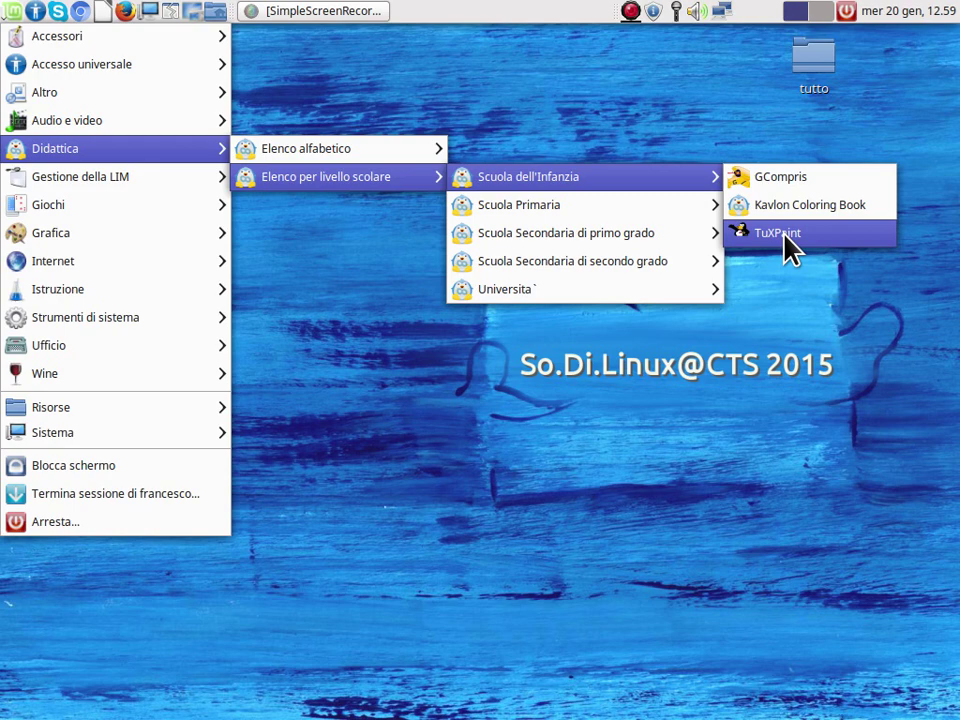
left_click_drag(784, 236, 648, 716)
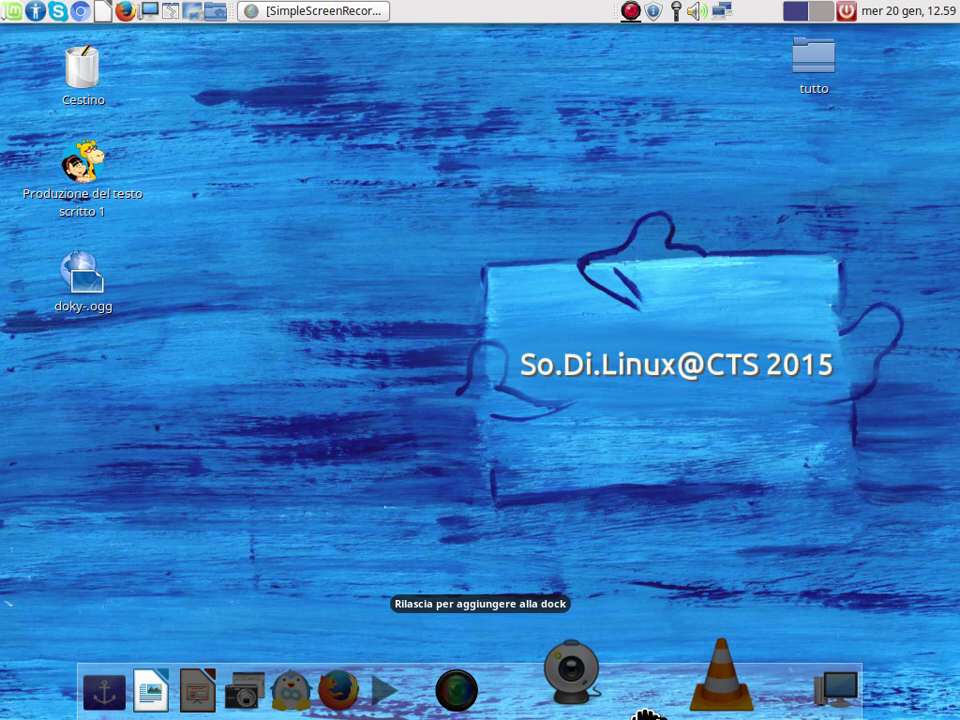
mouse_move(648, 716)
left_mouse_down()
mouse_move(647, 703)
mouse_move(643, 714)
left_mouse_up()
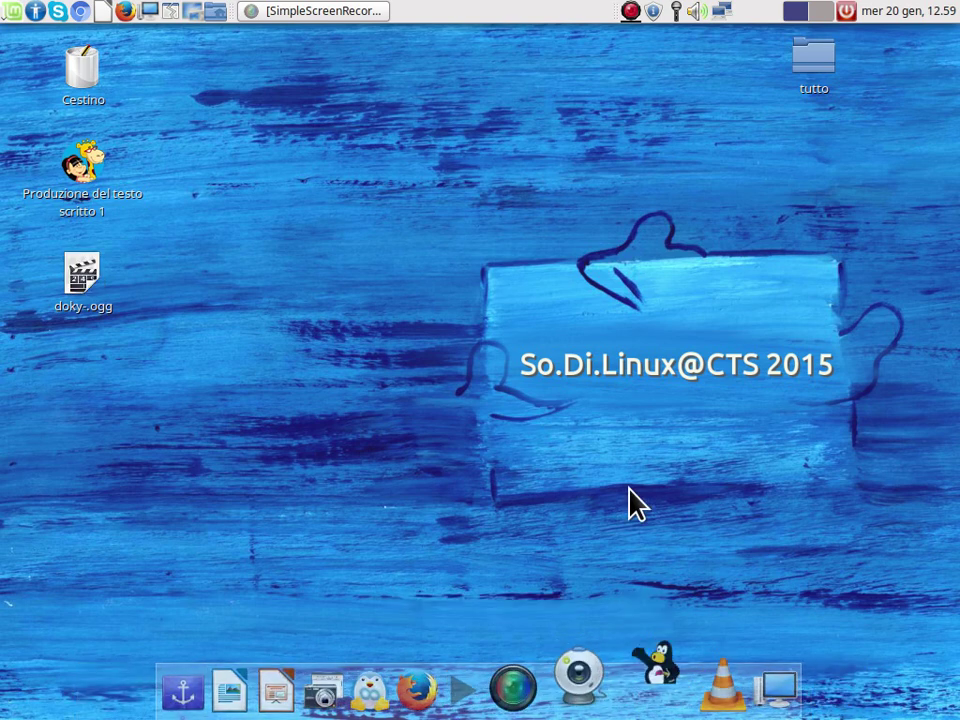
Step: Launch Tux Paint from its new dock icon to test it, and quit it, confirming the exit
left_click(645, 683)
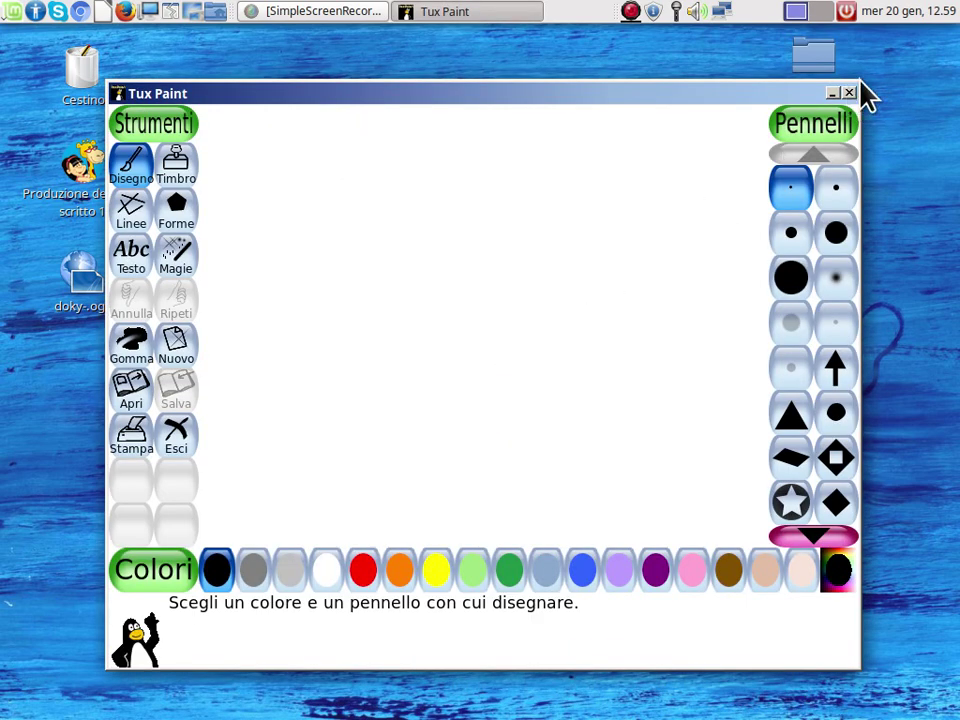
left_click(849, 93)
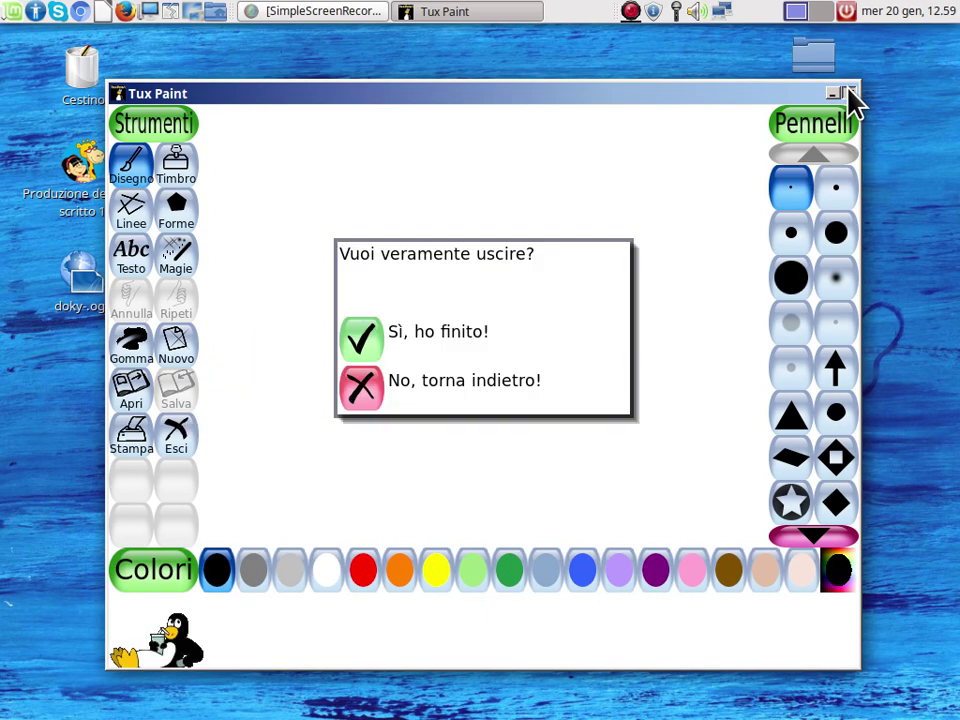
left_click(377, 350)
Step: Remove Firefox Browser Web from the dock and add it back from the Internet applications list
mouse_move(500, 690)
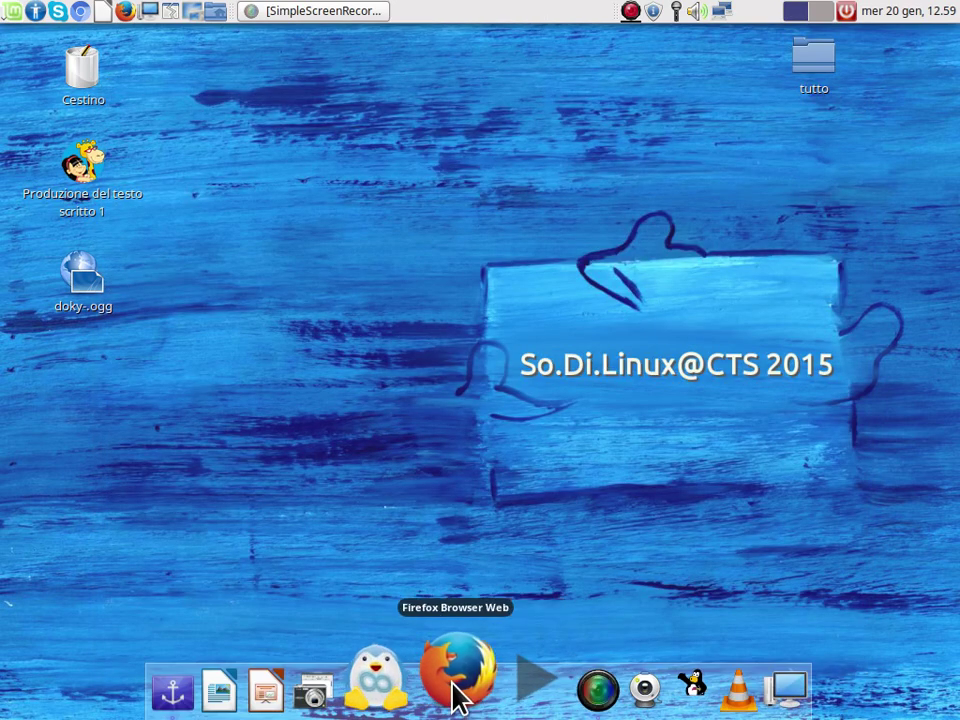
left_click_drag(460, 656, 470, 240)
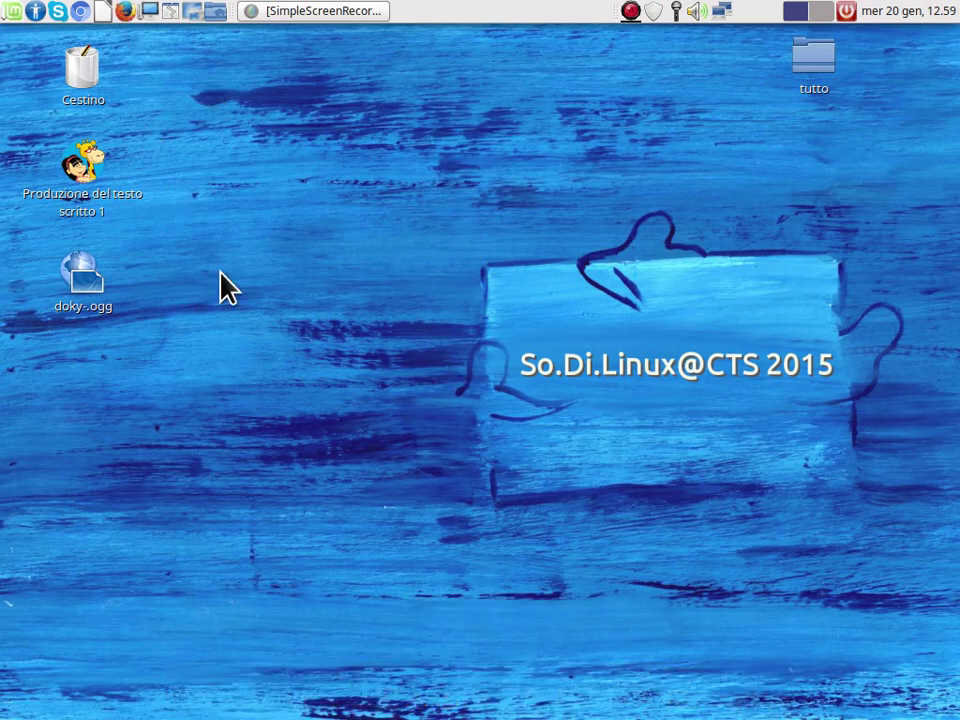
left_click(14, 12)
mouse_move(50, 268)
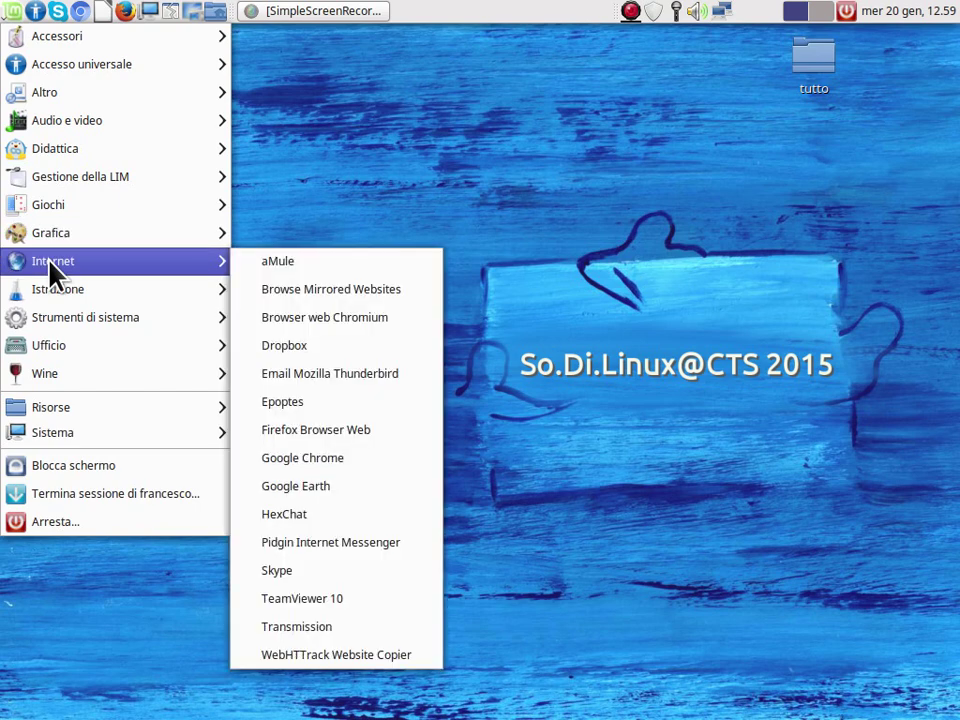
left_click_drag(274, 439, 456, 710)
left_click_drag(455, 716, 440, 700)
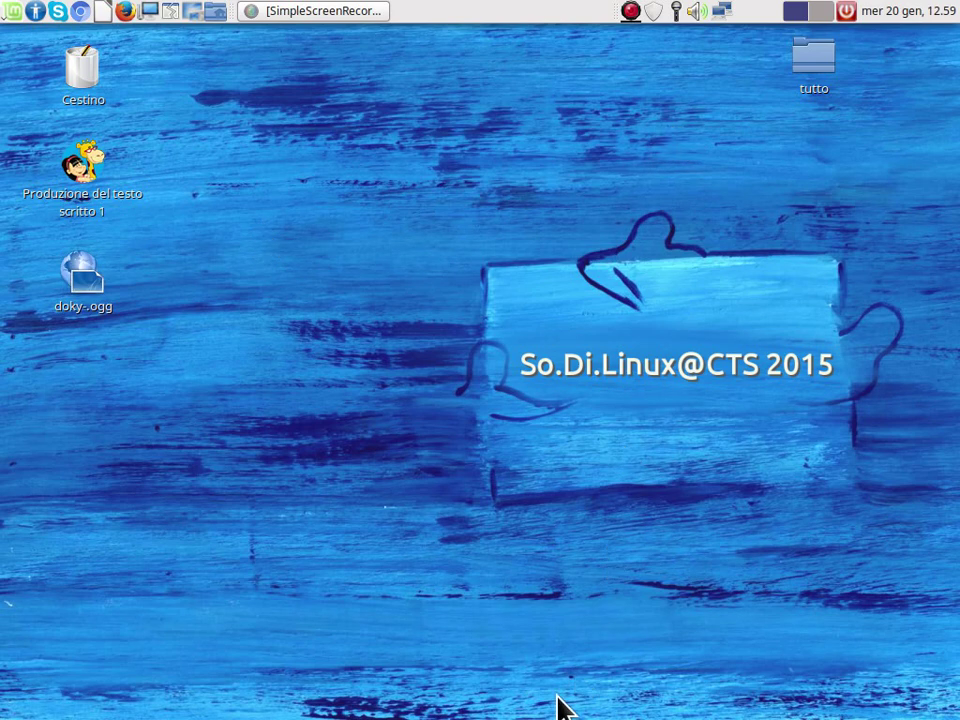
mouse_move(497, 705)
mouse_move(538, 716)
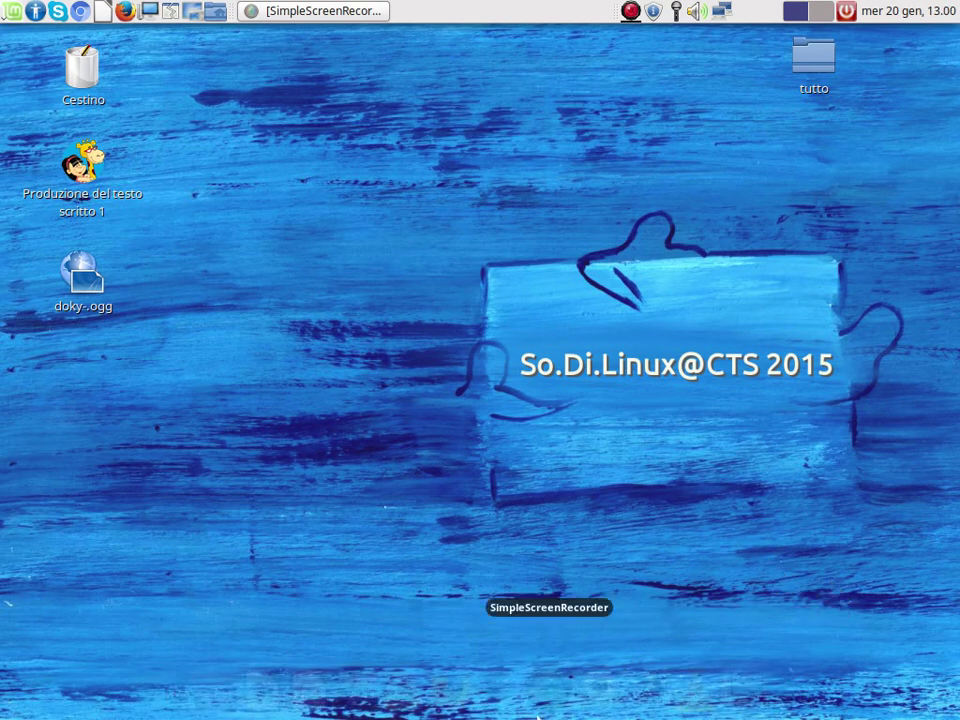